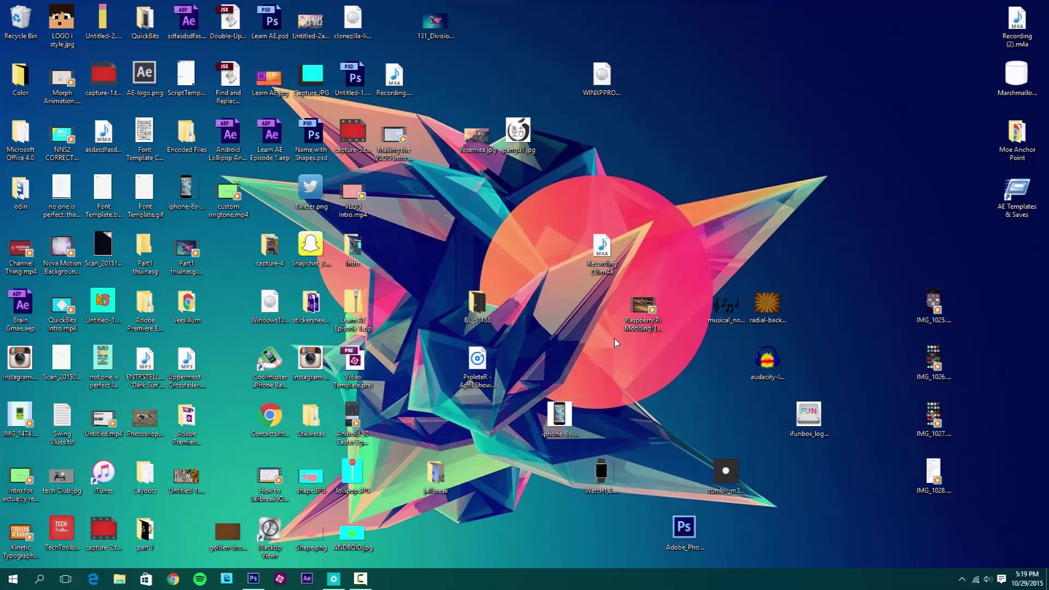
- Open the BL_51188 frames folder, close the GIF preview, and return to the browser
double_click(477, 306)
scroll(729, 247, "down", 5)
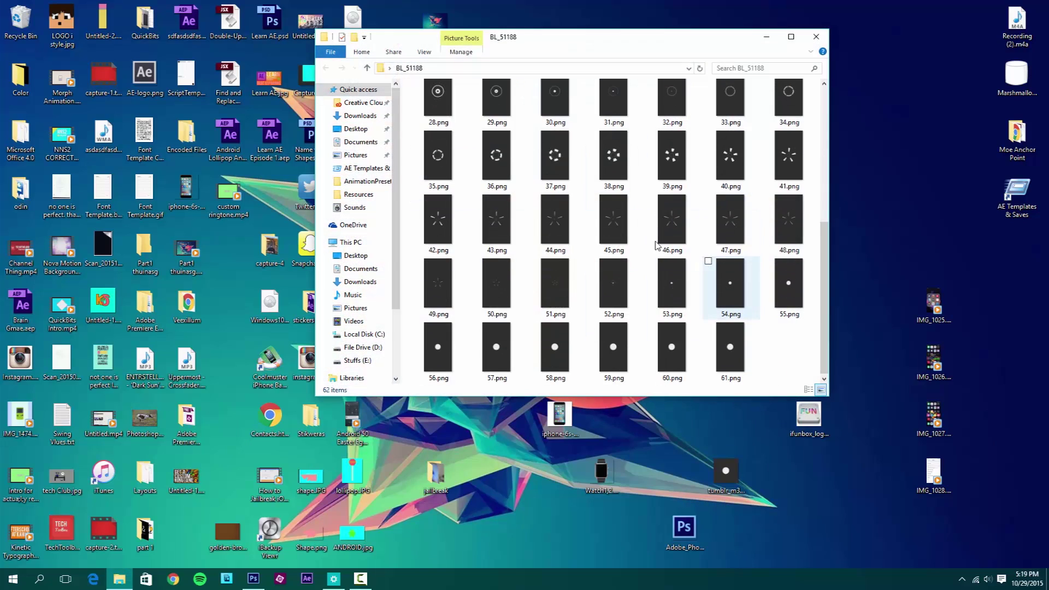
scroll(723, 356, "up", 5)
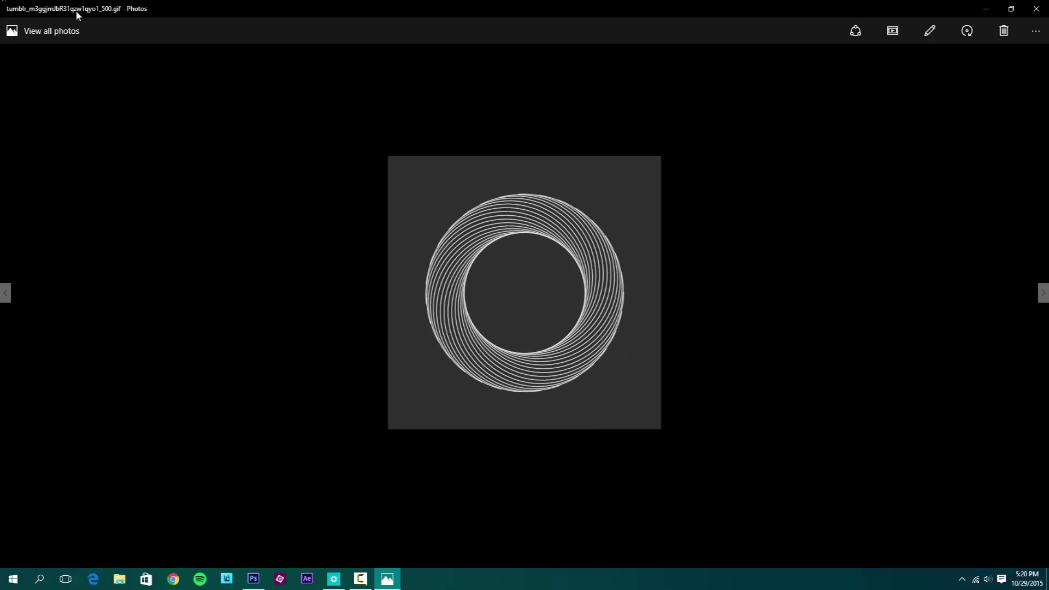
key("alt+F4")
left_click(93, 579)
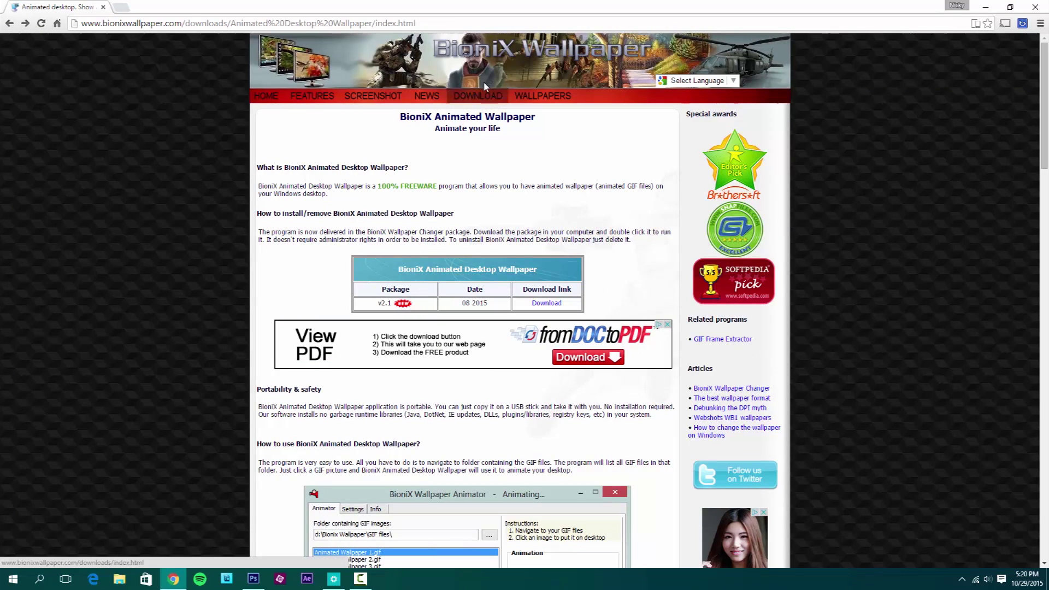
- Download the BioniX Desktop Wallpaper Changer installer from the Downloads page and run it
left_click(483, 103)
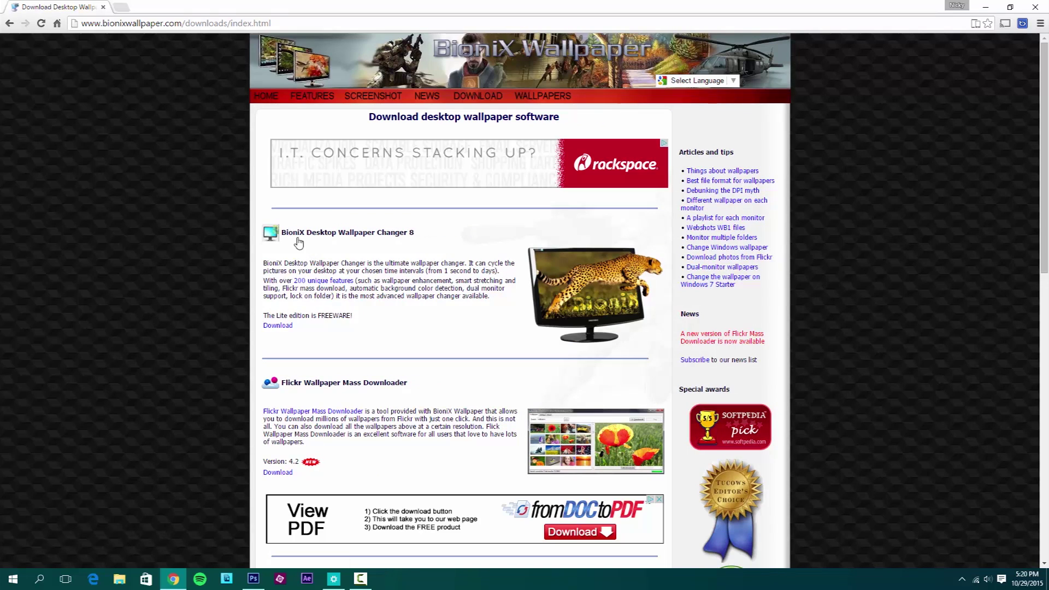
left_click(281, 328)
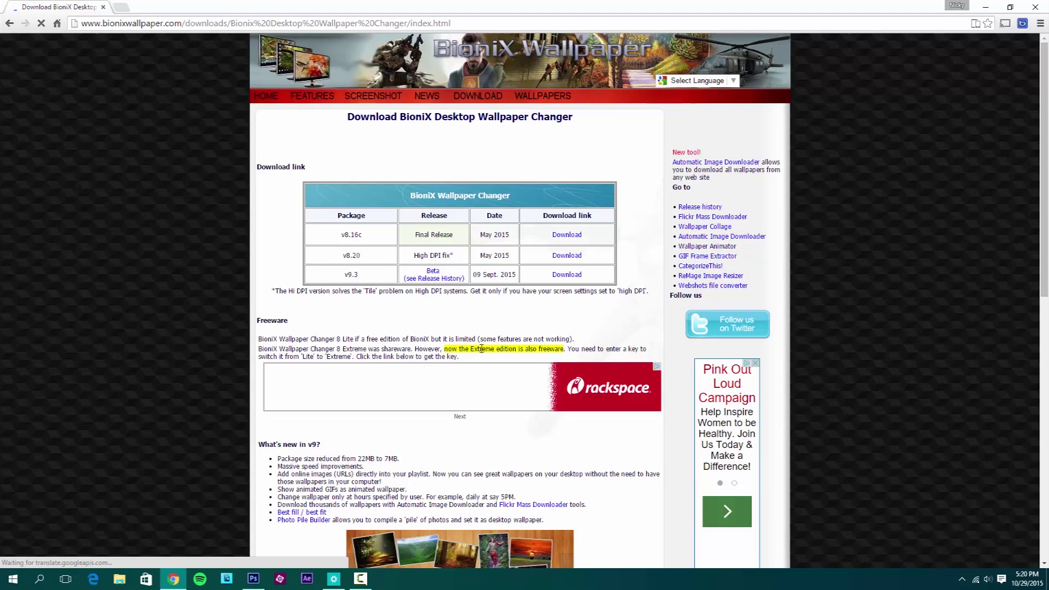
left_click(566, 238)
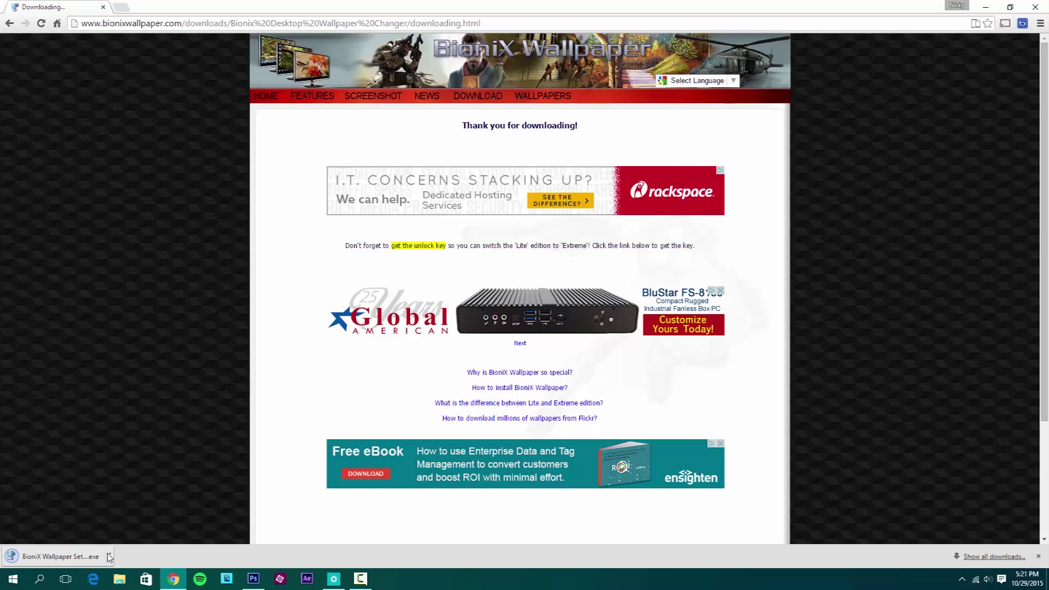
left_click(72, 558)
- Close Chrome and install BioniX with File Drive (D:) as the destination folder
left_click(1031, 6)
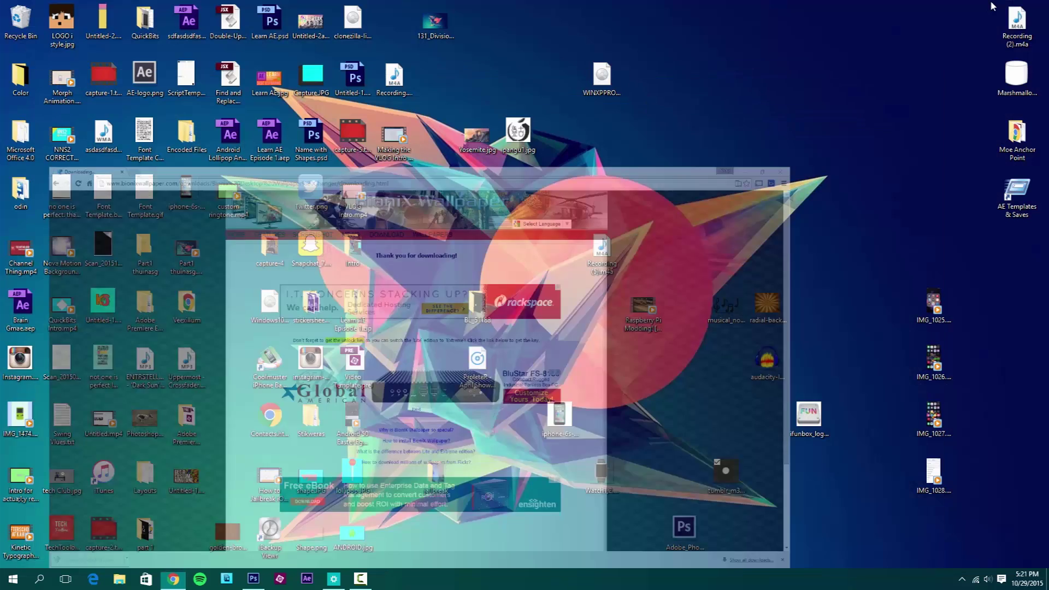
left_click(634, 336)
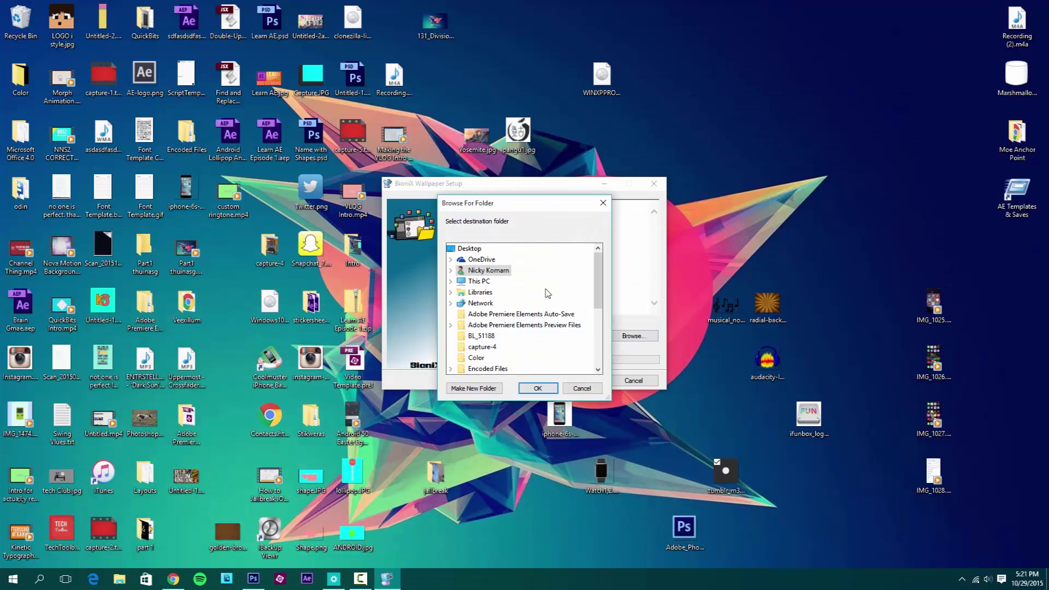
left_click(450, 283)
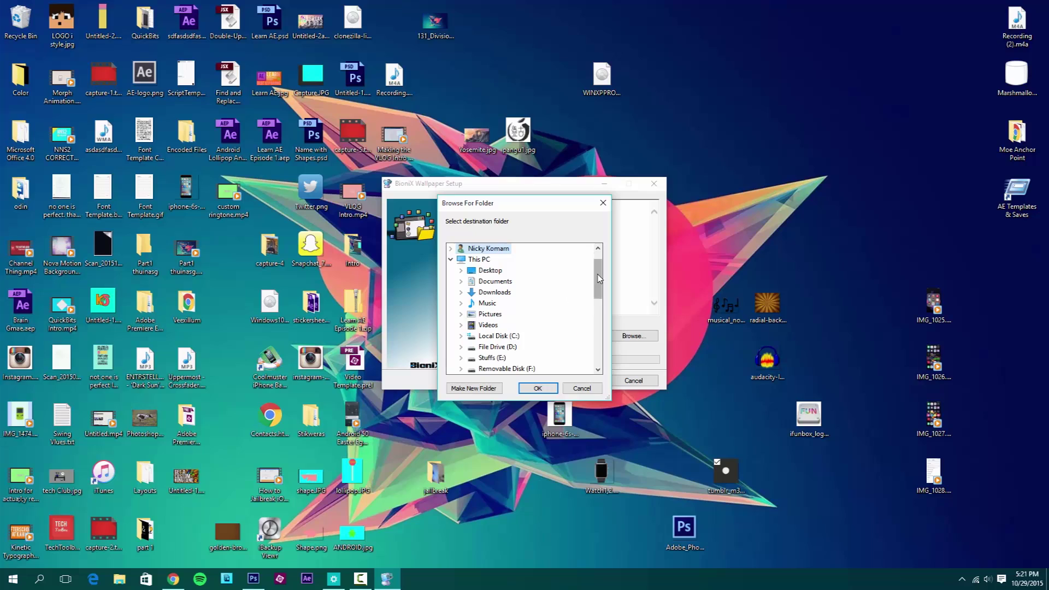
left_click_drag(599, 278, 598, 299)
left_click(460, 303)
left_click(537, 388)
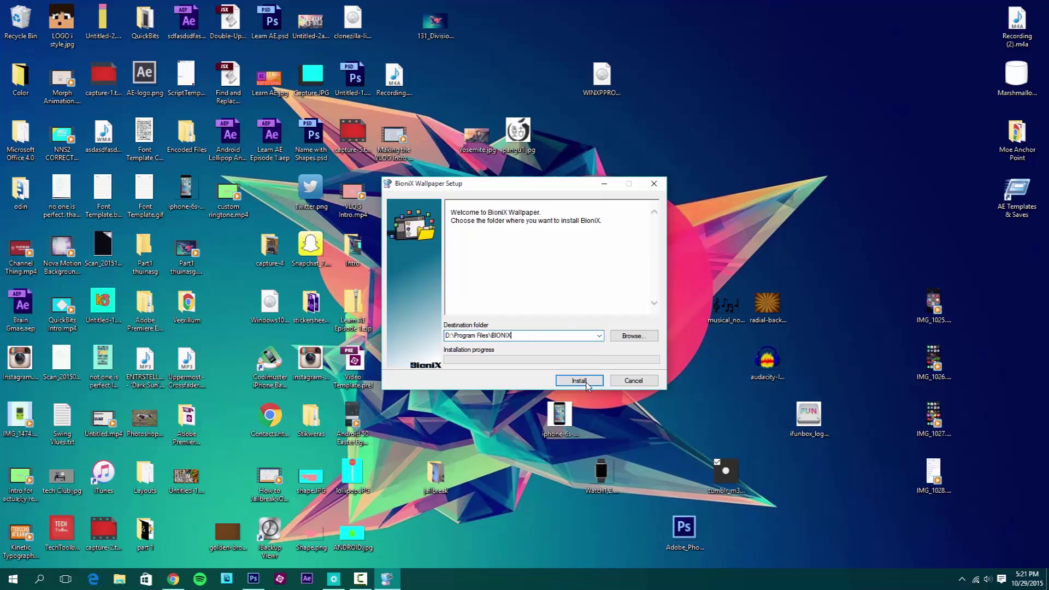
left_click(579, 380)
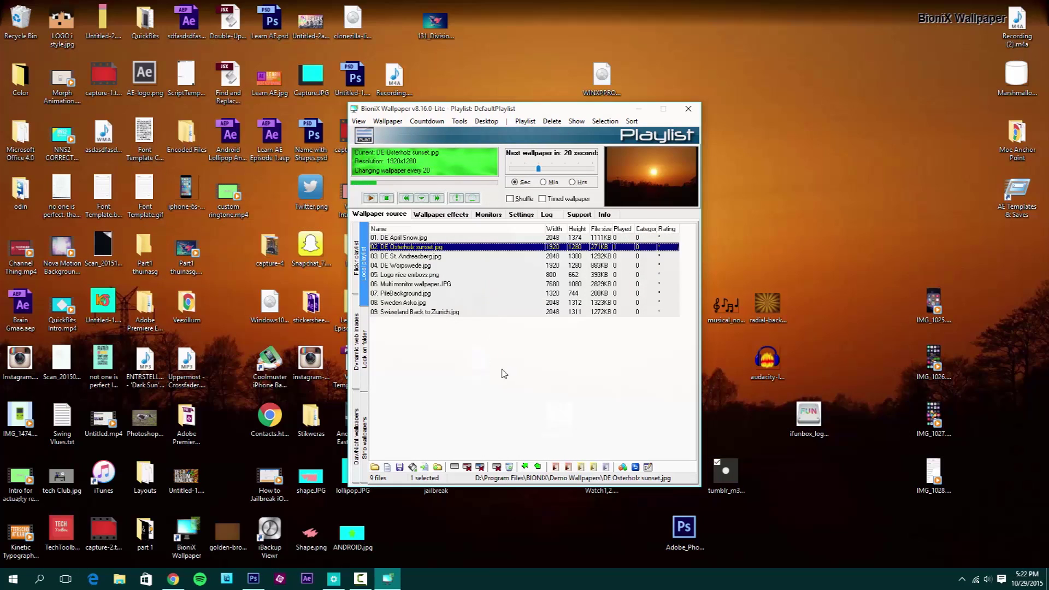
- Choose Wallpaper Animator from the BioniX Tools menu
left_click(460, 122)
left_click(466, 157)
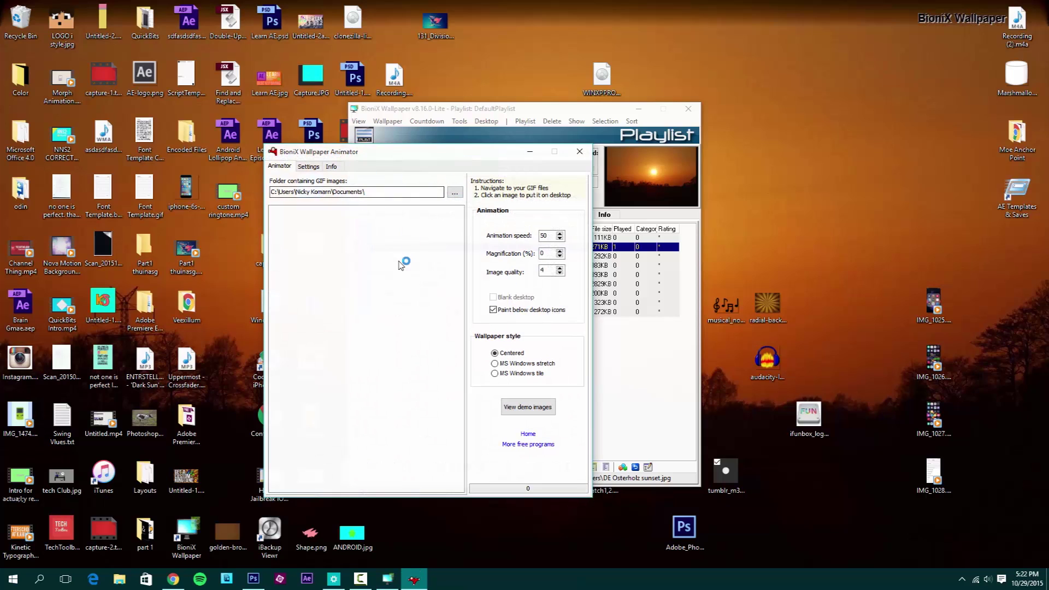
- Set the GIF folder to Desktop, animate the tumblr circular-lines GIF, and hide the animator
left_click(455, 193)
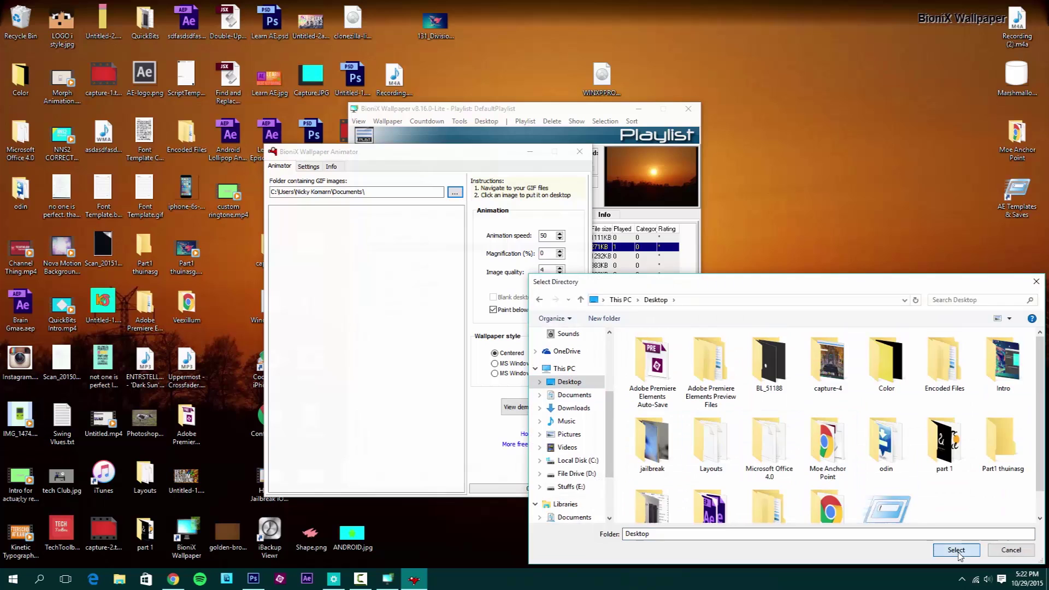
left_click(956, 550)
left_click(302, 217)
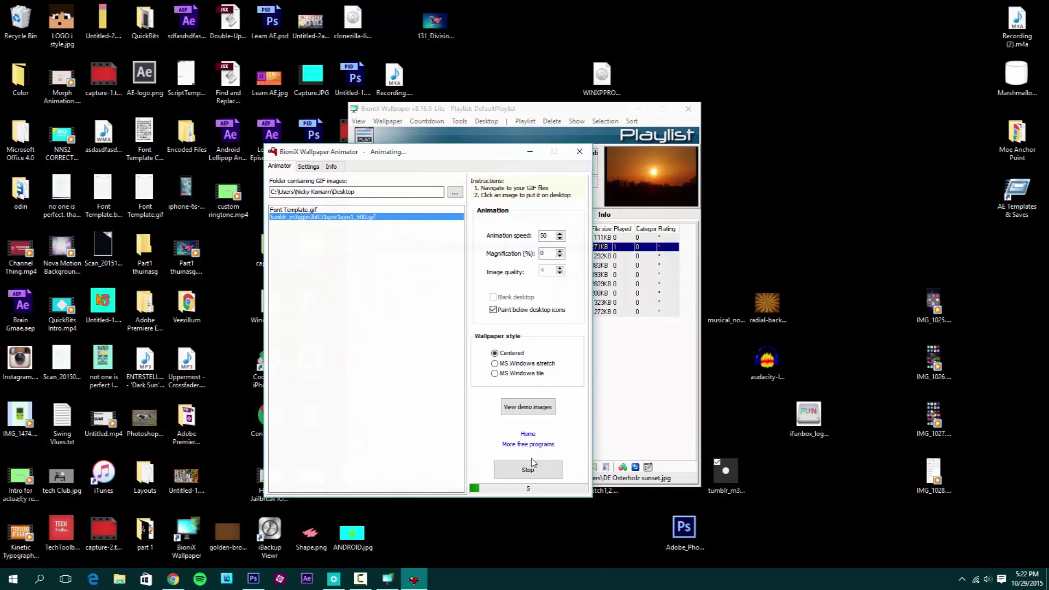
left_click(530, 152)
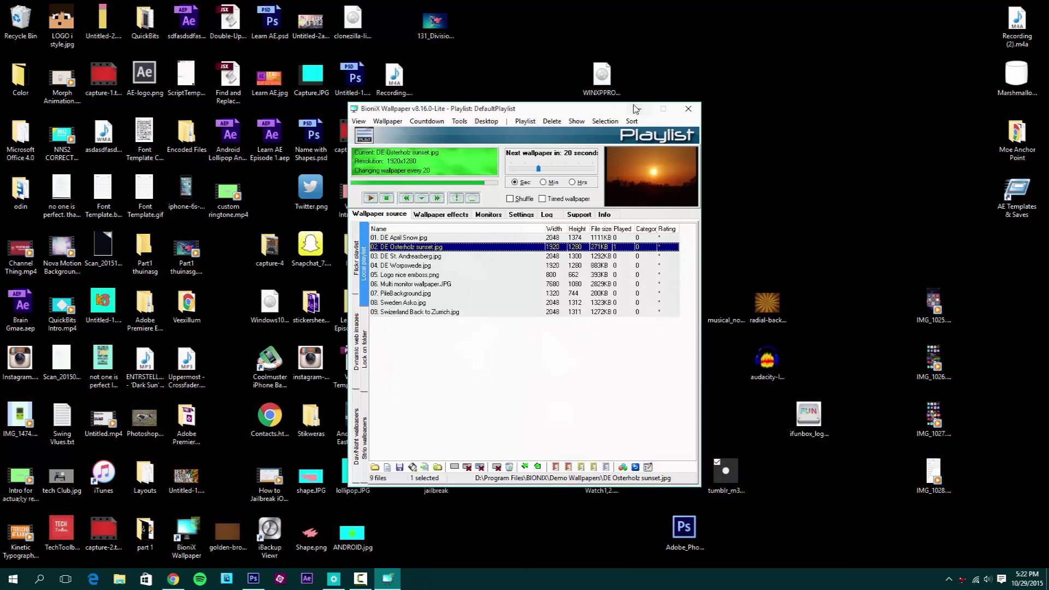